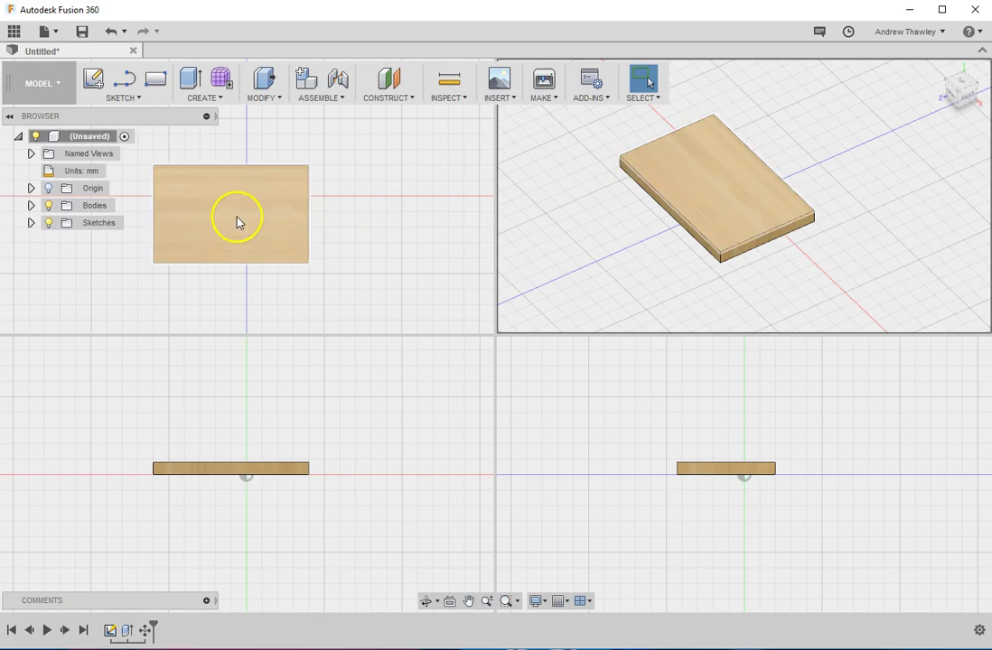
# Step: Replace the slab's wood finish with the Steel - Satin appearance from the appearance library
pyautogui.rightClick(748, 200)
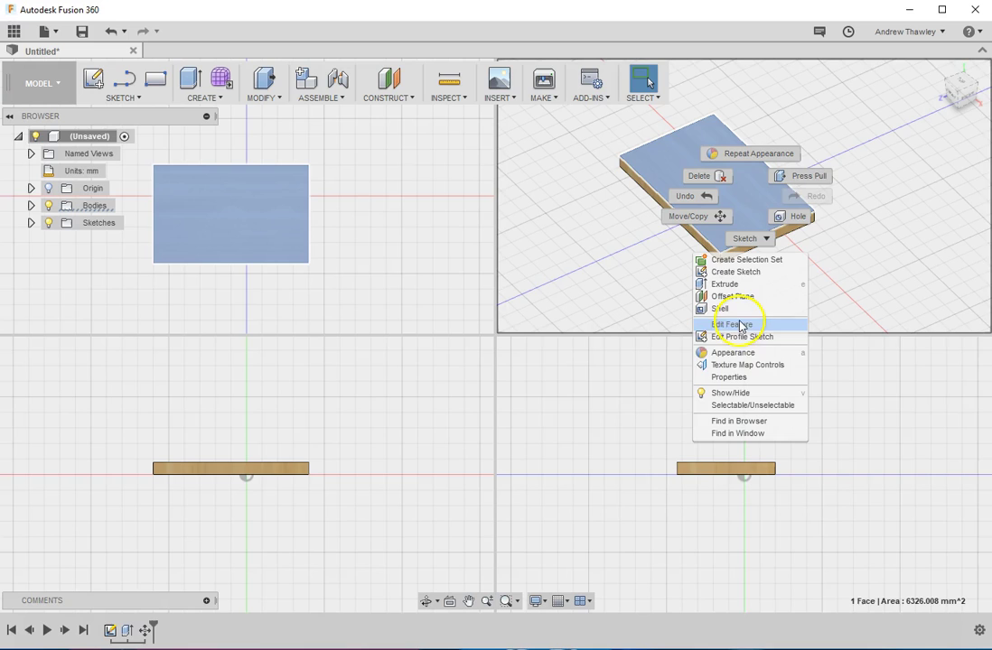
pyautogui.click(741, 354)
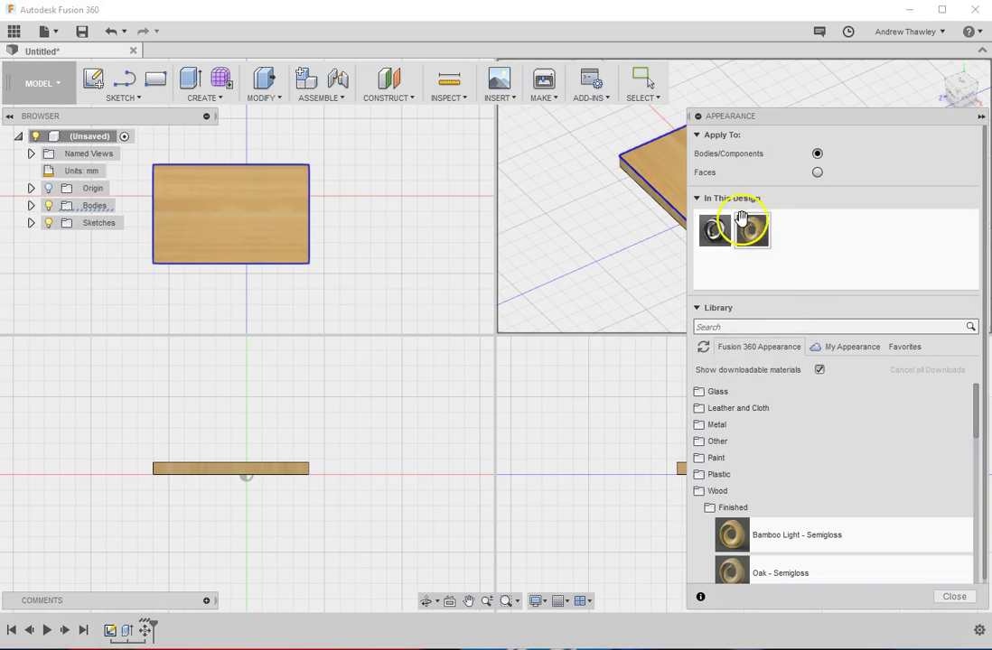
pyautogui.moveTo(706, 233); pyautogui.dragTo(659, 199)
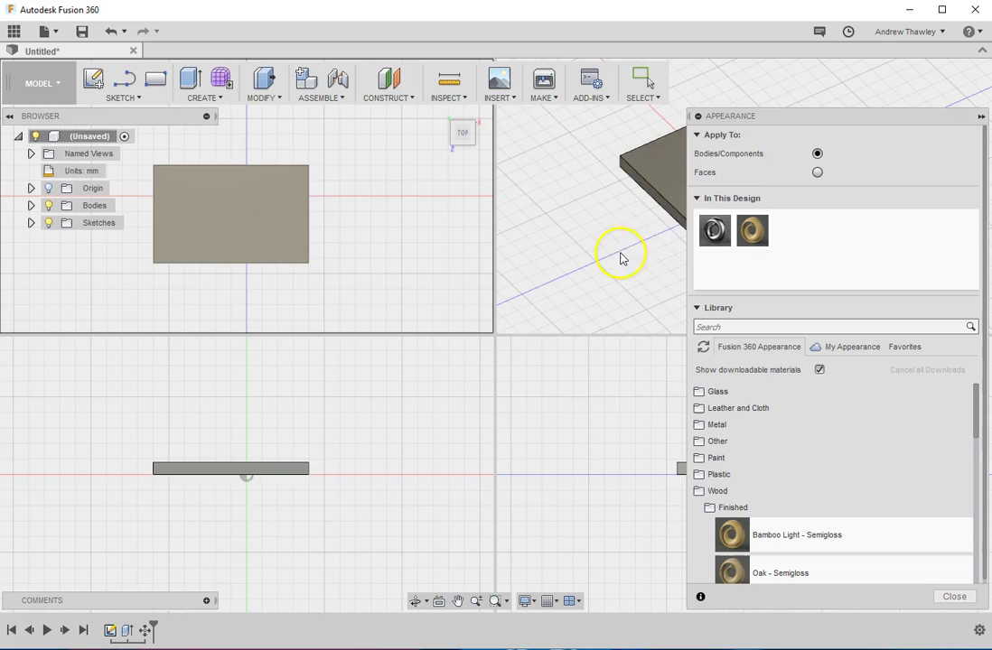
# Step: Close the Appearance panel and zoom the 3D view in and back out
pyautogui.click(980, 119)
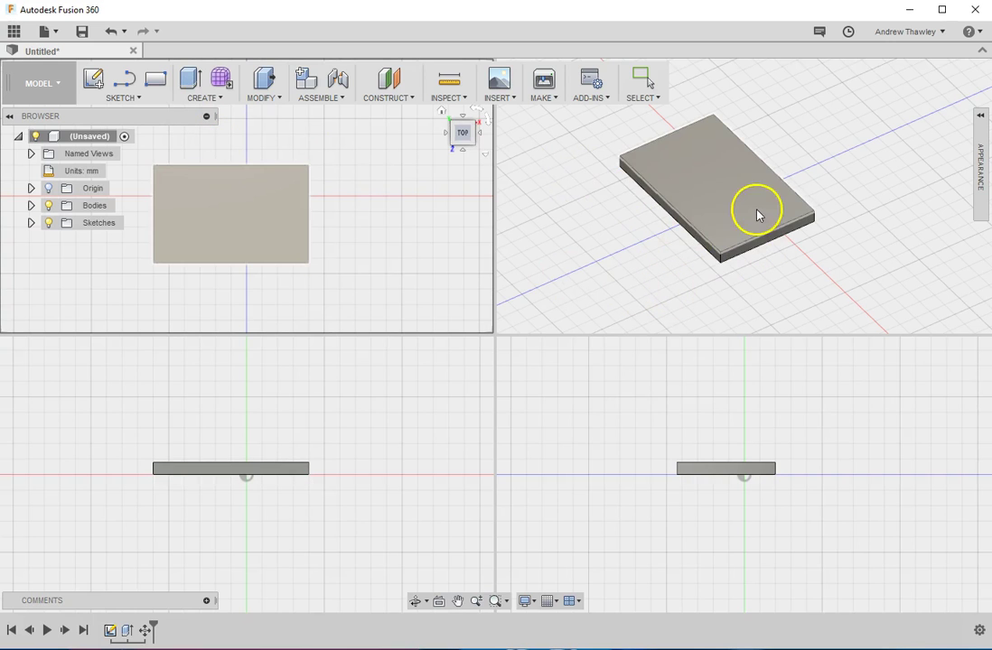
pyautogui.scroll(5, 620, 168)
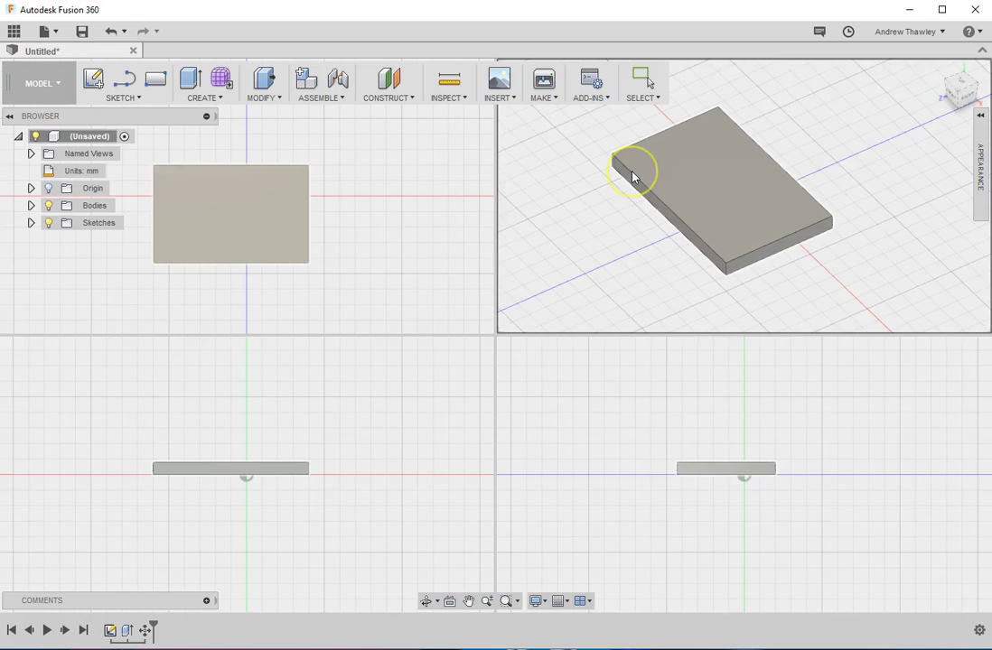
pyautogui.scroll(-2, 633, 177)
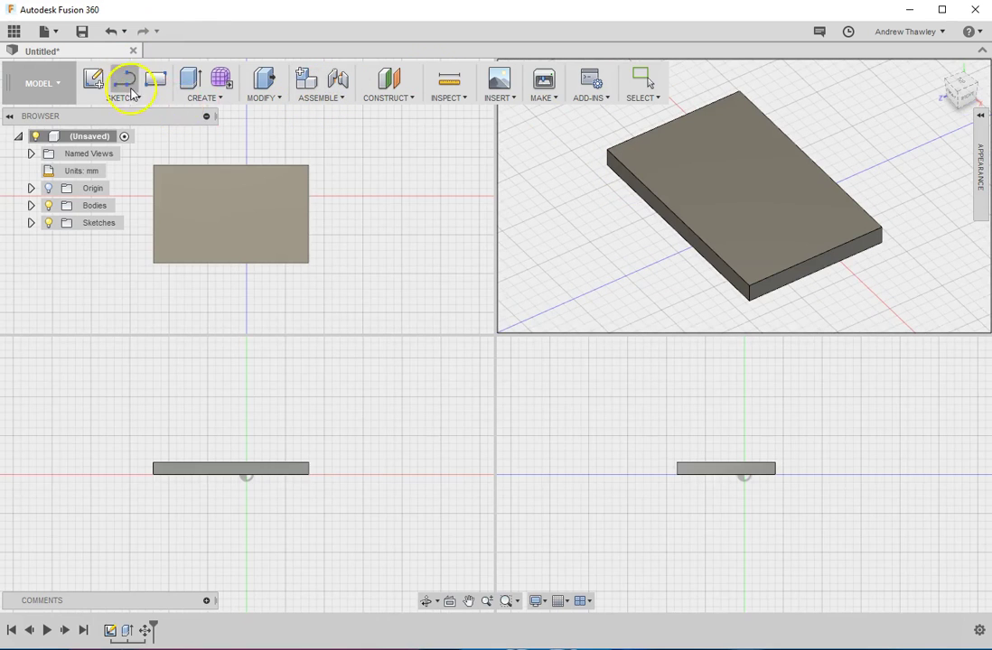
# Step: Fillet the slab's top and corner edges, eight in total, with a 3 mm radius
pyautogui.click(271, 102)
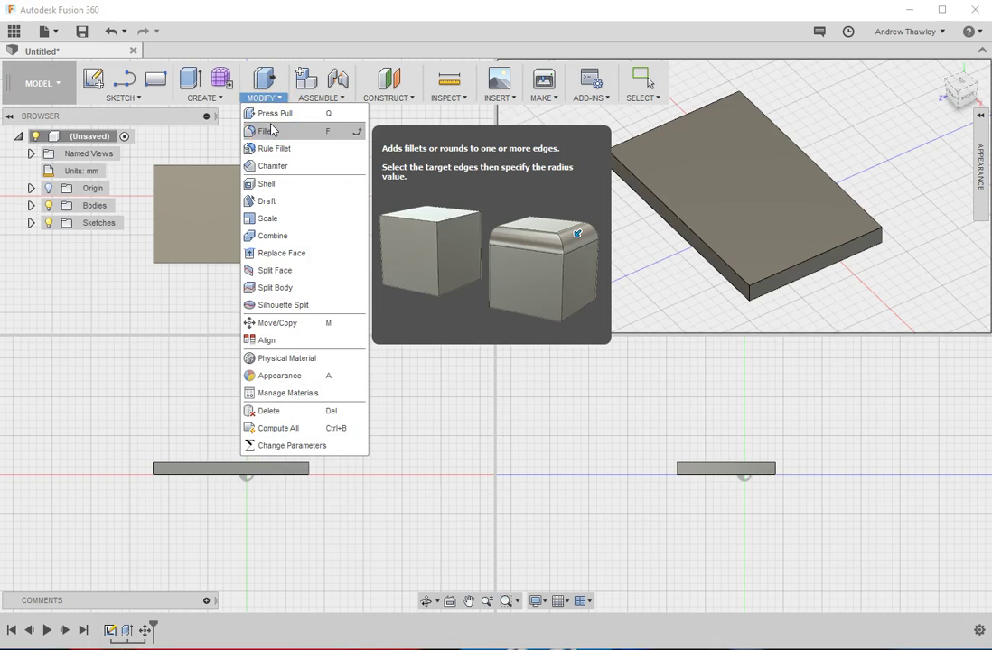
pyautogui.click(267, 132)
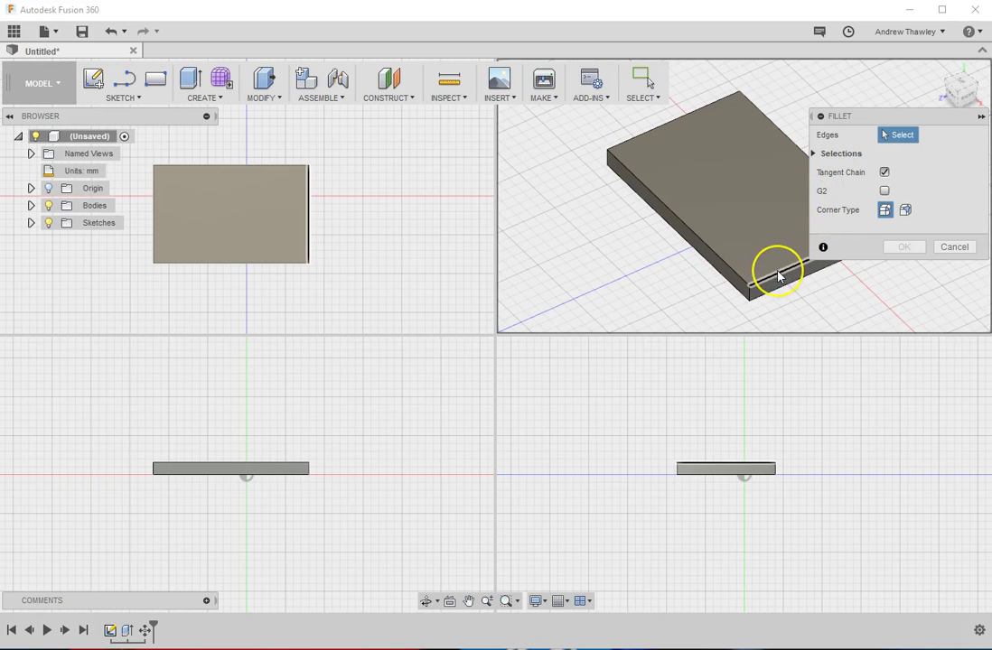
pyautogui.click(779, 276)
pyautogui.click(699, 246)
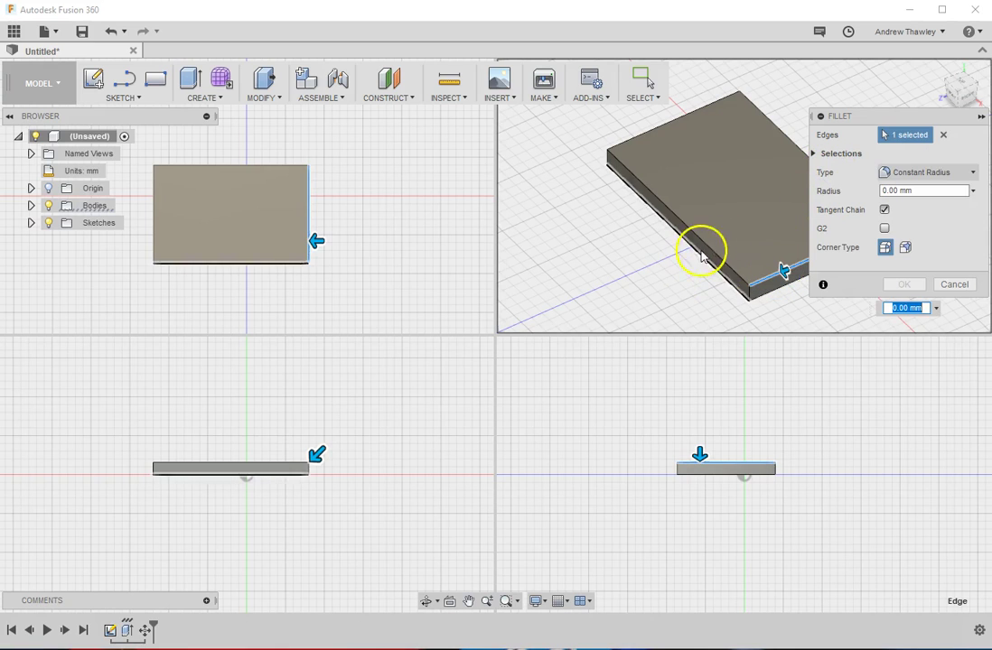
pyautogui.click(656, 129)
pyautogui.click(772, 126)
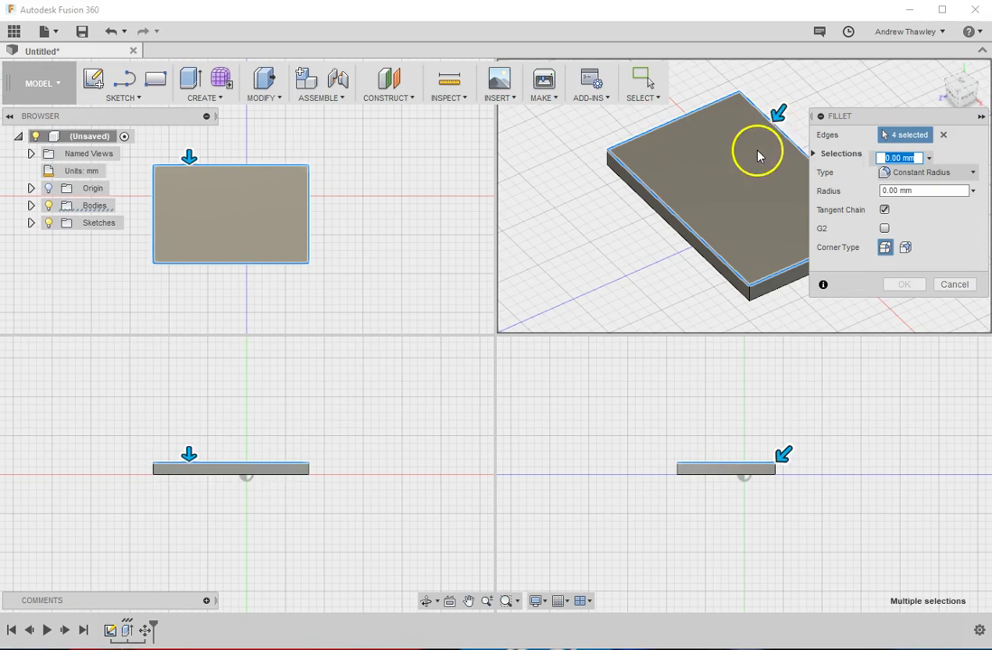
pyautogui.click(731, 115)
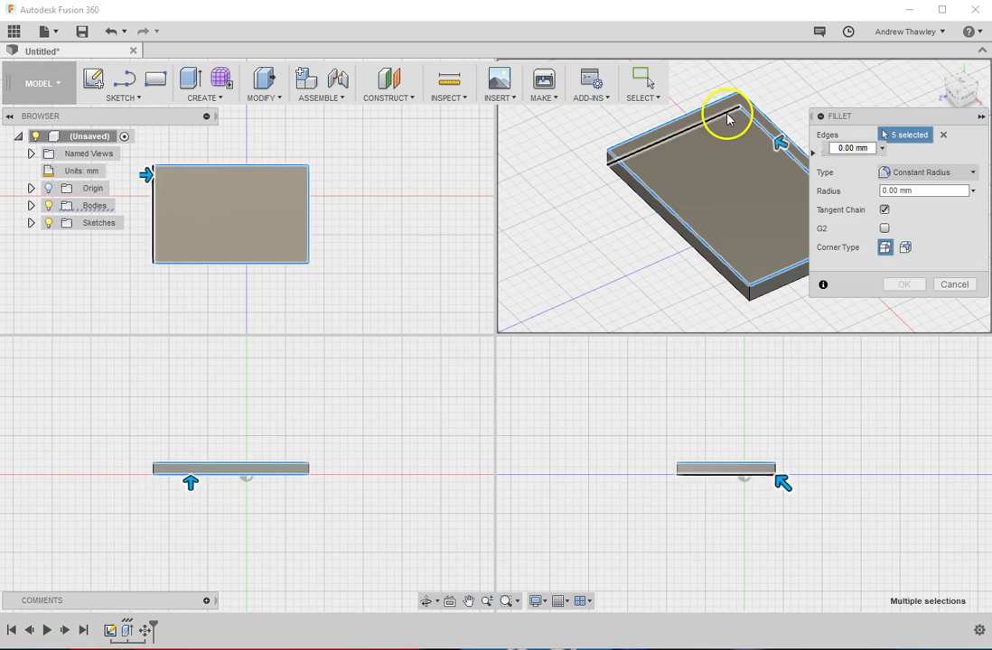
pyautogui.click(695, 233)
pyautogui.click(694, 252)
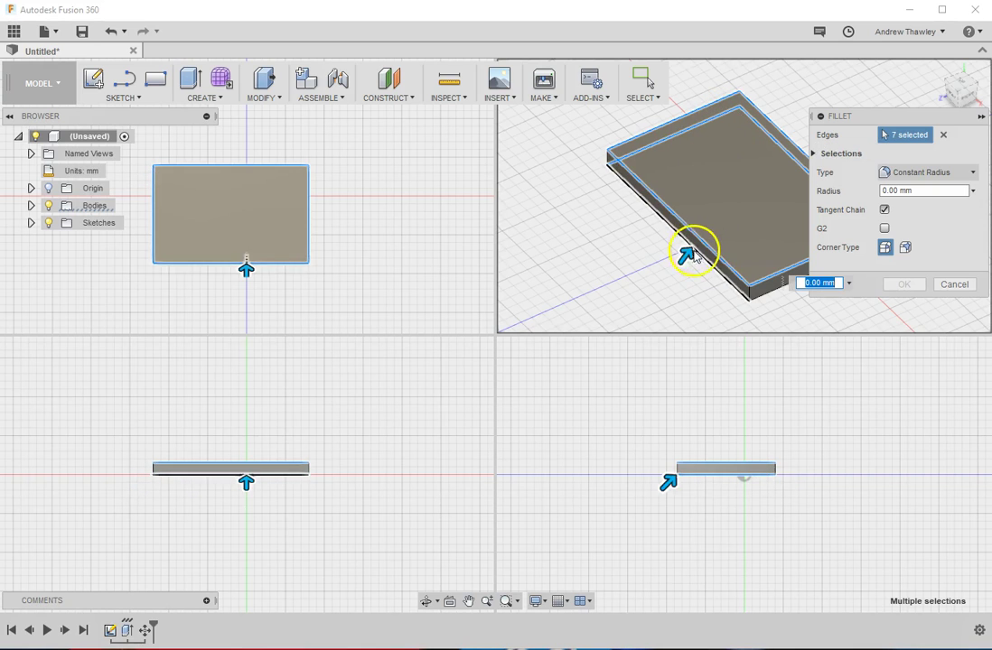
pyautogui.click(768, 299)
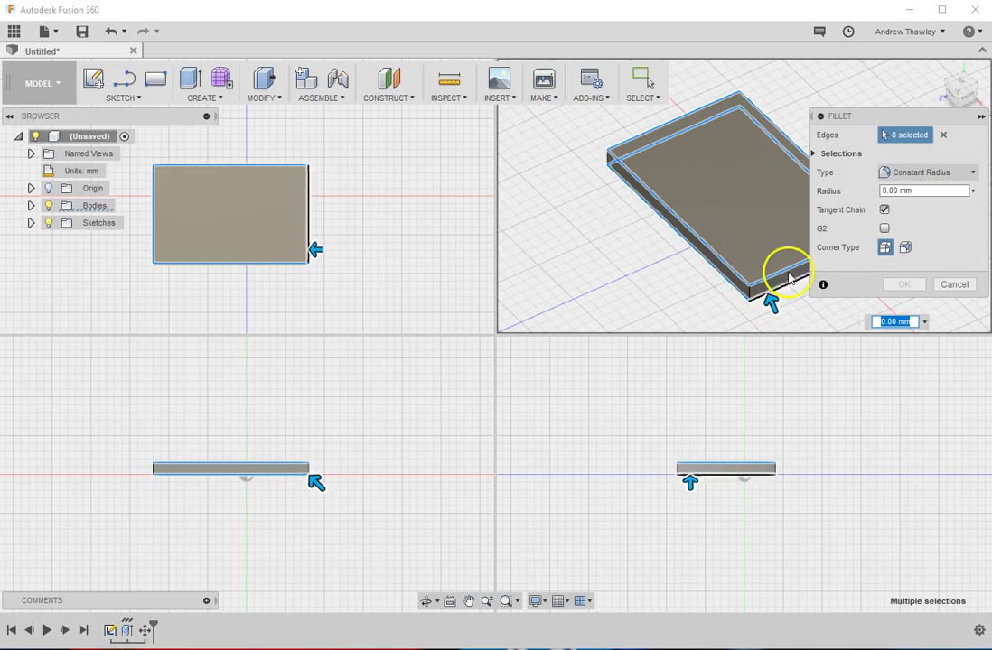
pyautogui.moveTo(904, 118); pyautogui.dragTo(881, 347)
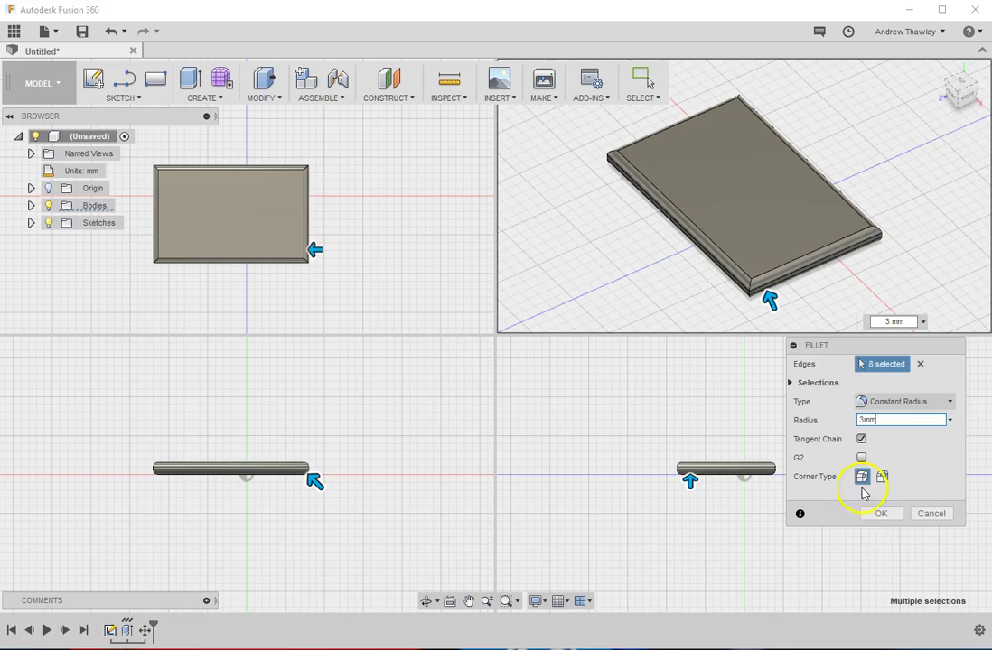
pyautogui.click(881, 514)
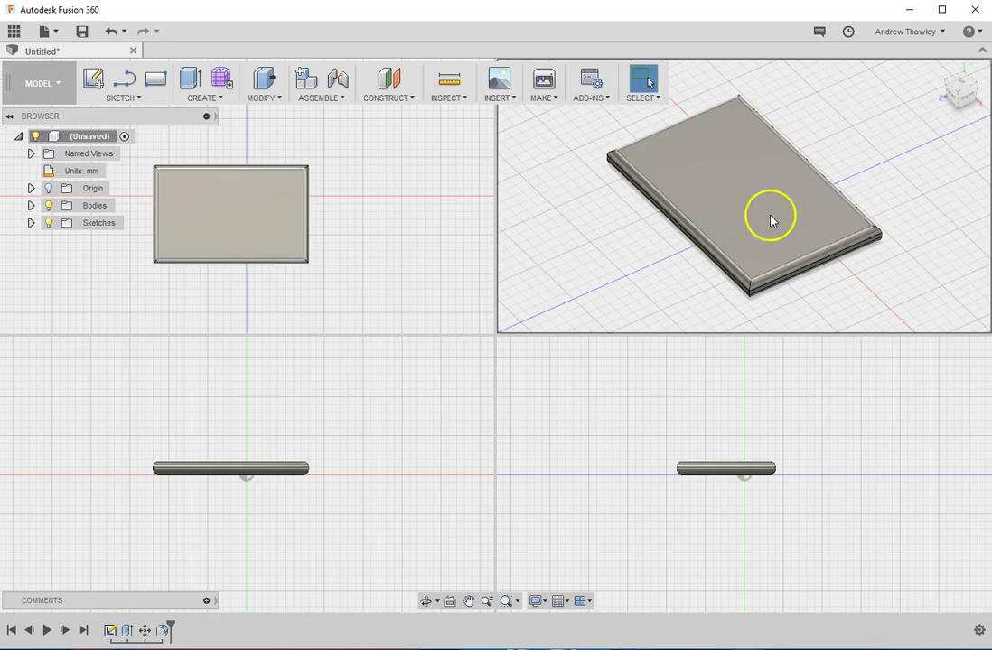
pyautogui.click(806, 263)
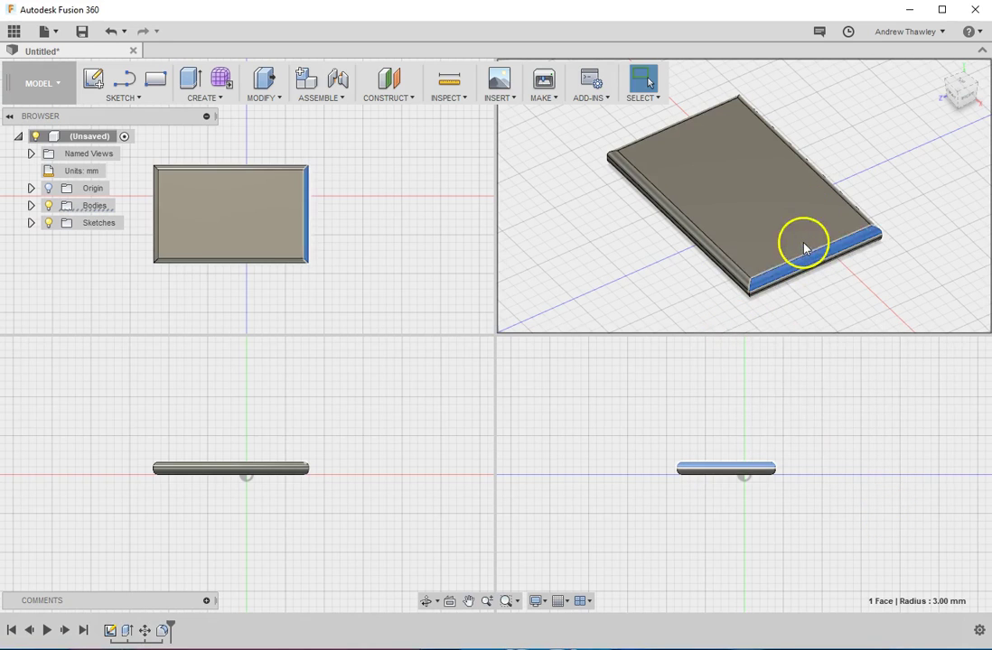
pyautogui.moveTo(956, 91)
pyautogui.mouseDown()
pyautogui.moveTo(965, 49)
pyautogui.moveTo(964, 88)
pyautogui.mouseUp()
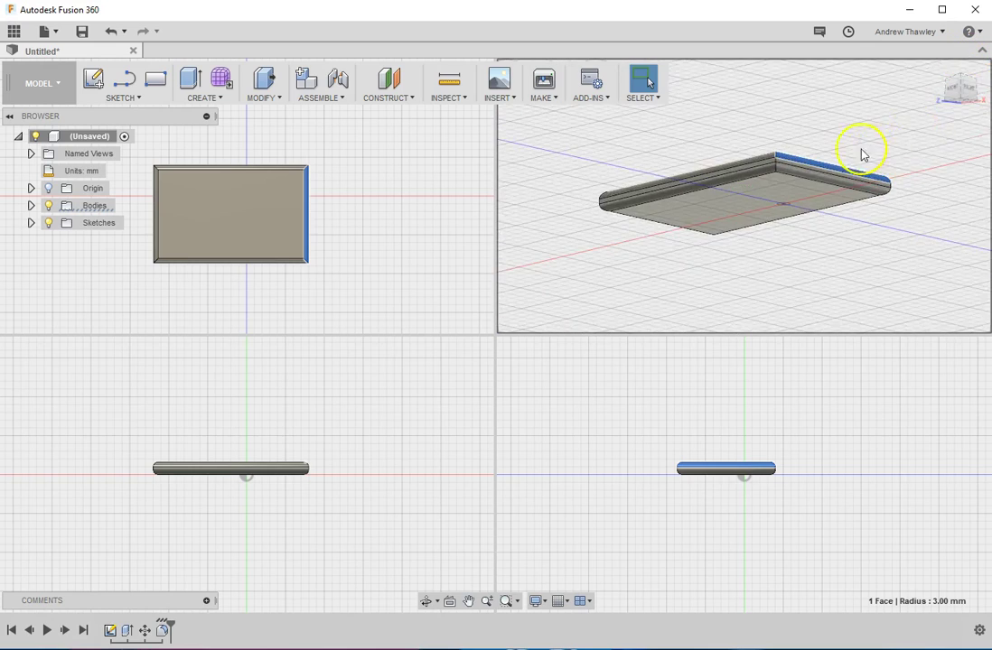
pyautogui.scroll(5, 801, 171)
pyautogui.rightClick(799, 165)
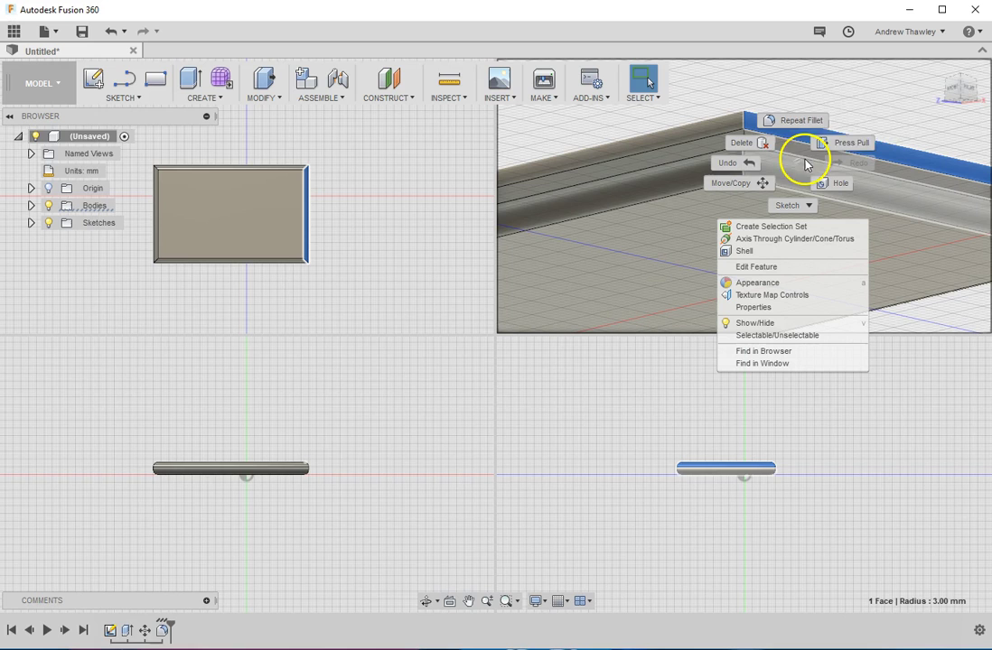
pyautogui.moveTo(963, 90)
pyautogui.mouseDown()
pyautogui.moveTo(929, 115)
pyautogui.moveTo(919, 100)
pyautogui.mouseUp()
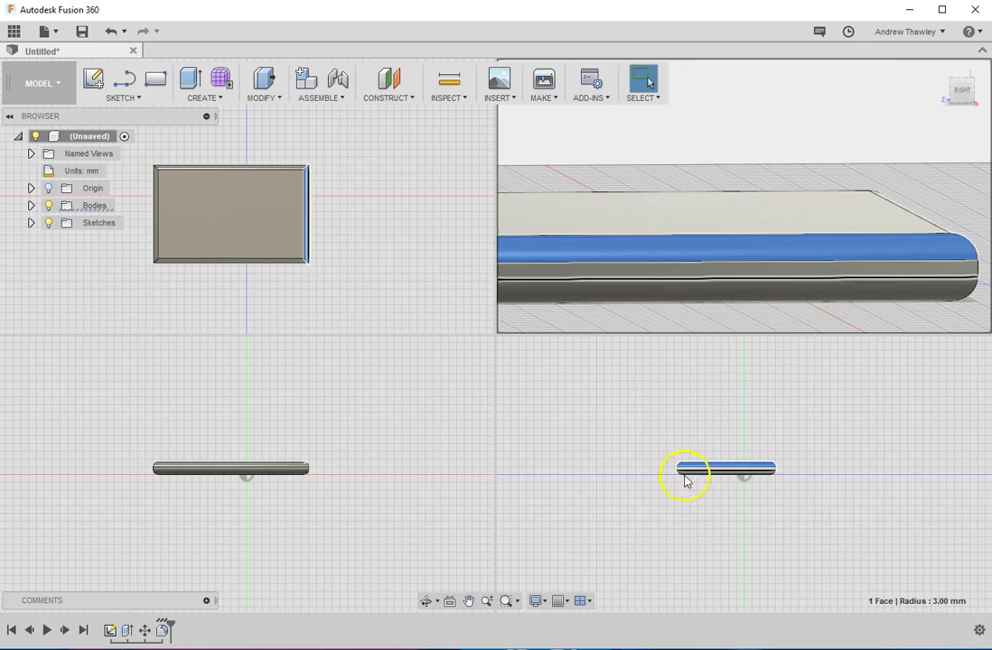
pyautogui.click(260, 268)
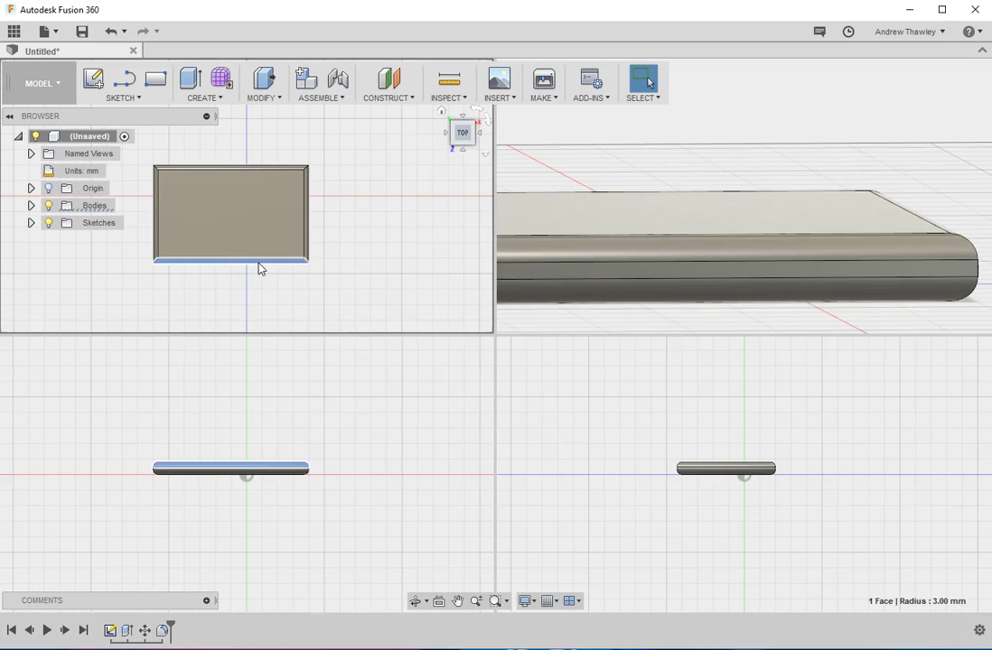
pyautogui.click(726, 471)
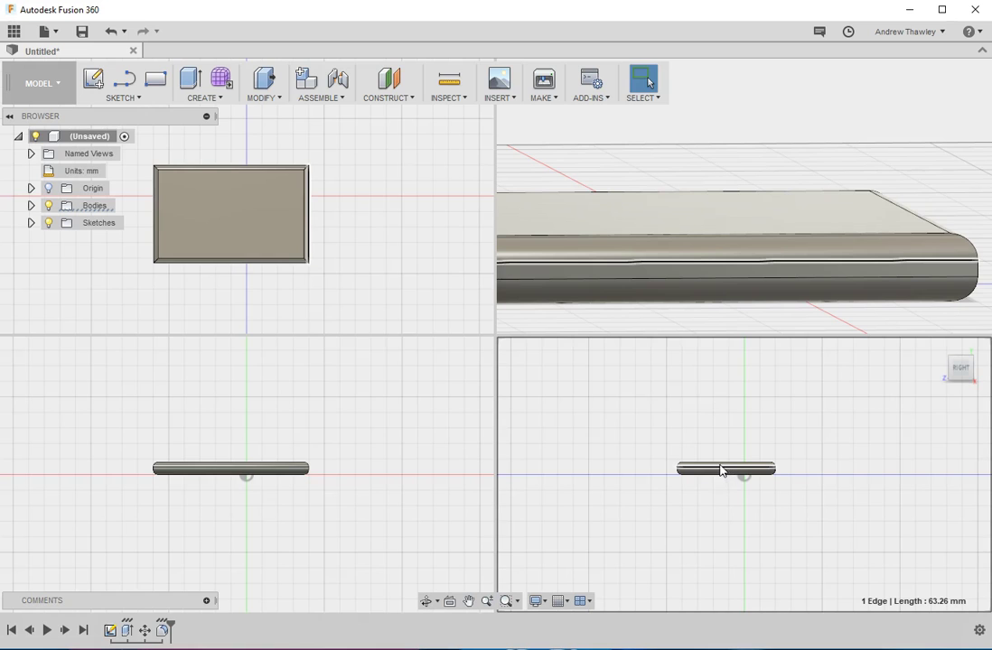
pyautogui.click(696, 468)
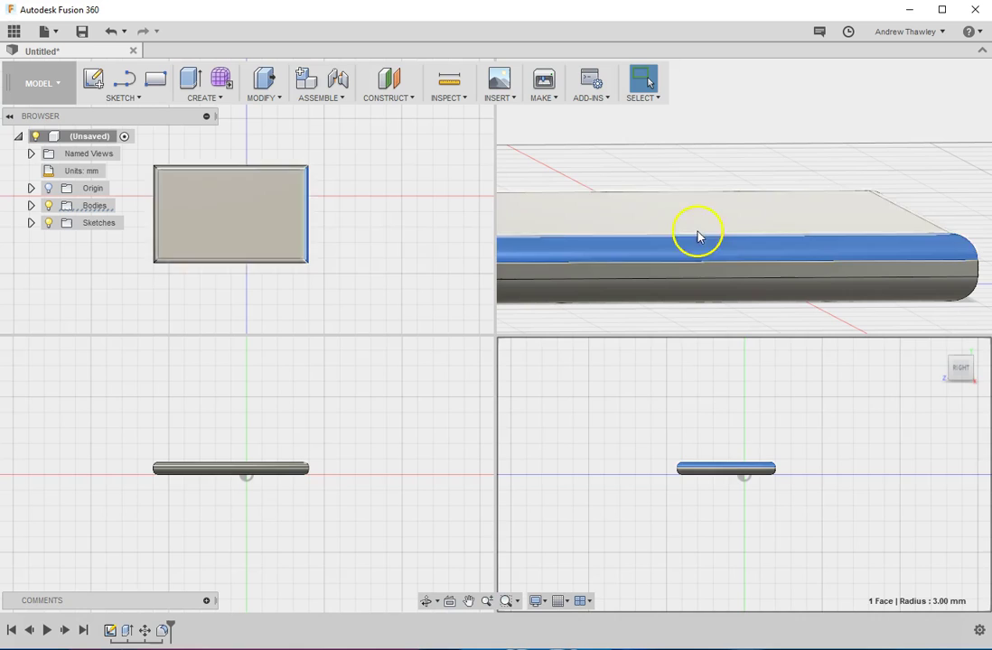
# Step: Sketch a two-point rectangle on the slab's top face, inset toward the left side
pyautogui.click(224, 226)
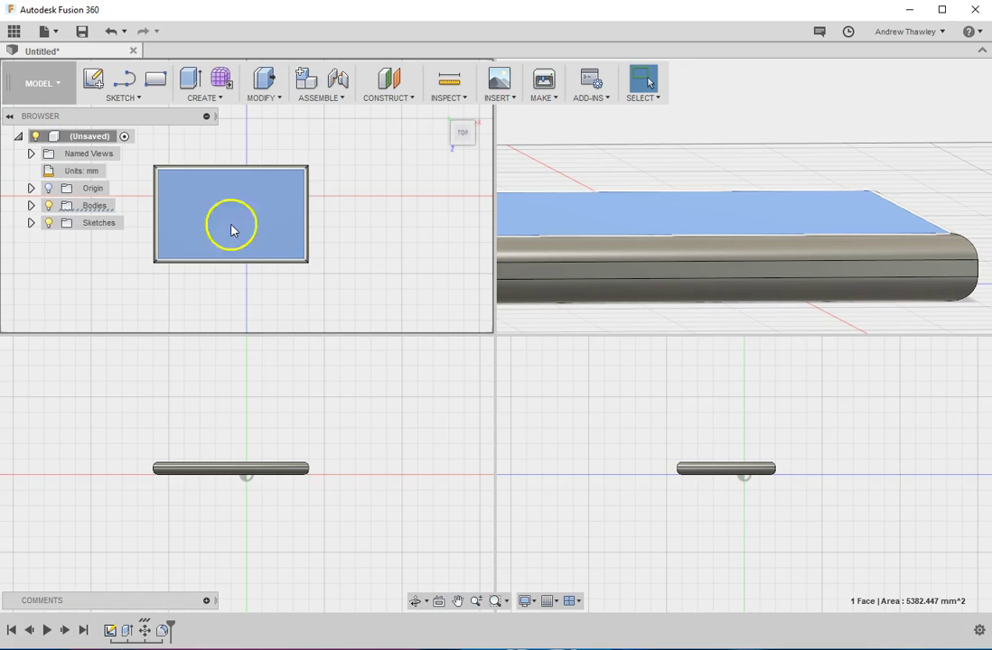
pyautogui.click(351, 244)
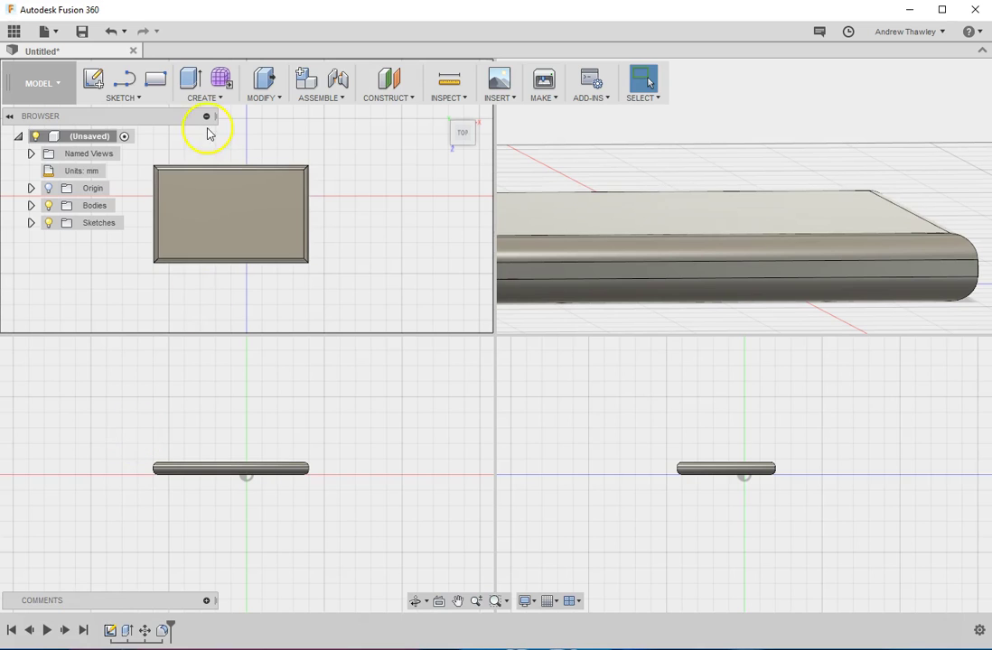
pyautogui.click(156, 79)
pyautogui.click(174, 188)
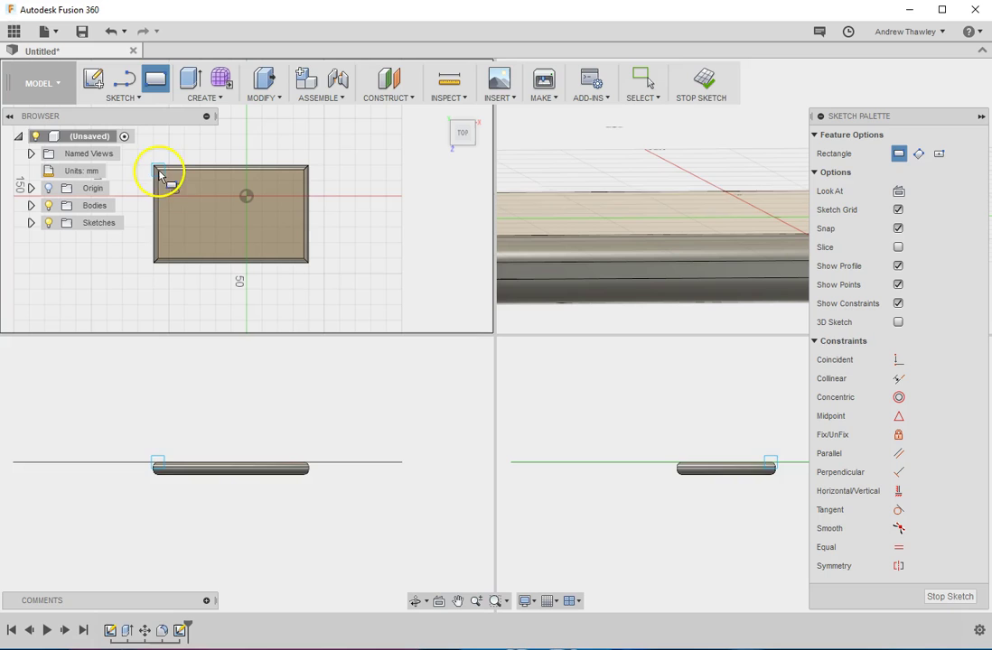
pyautogui.click(172, 182)
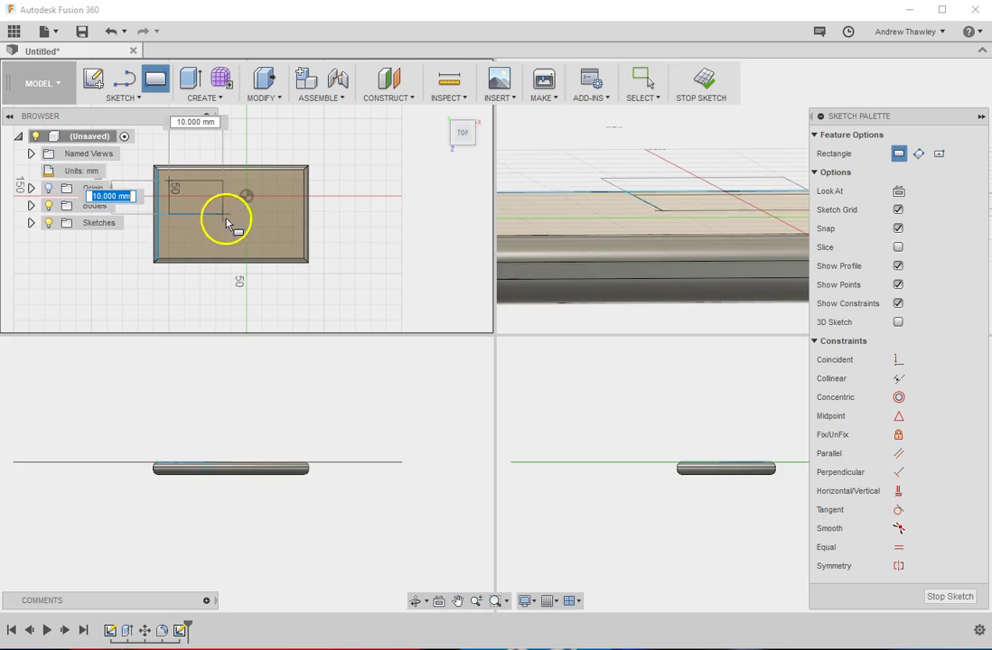
pyautogui.click(268, 254)
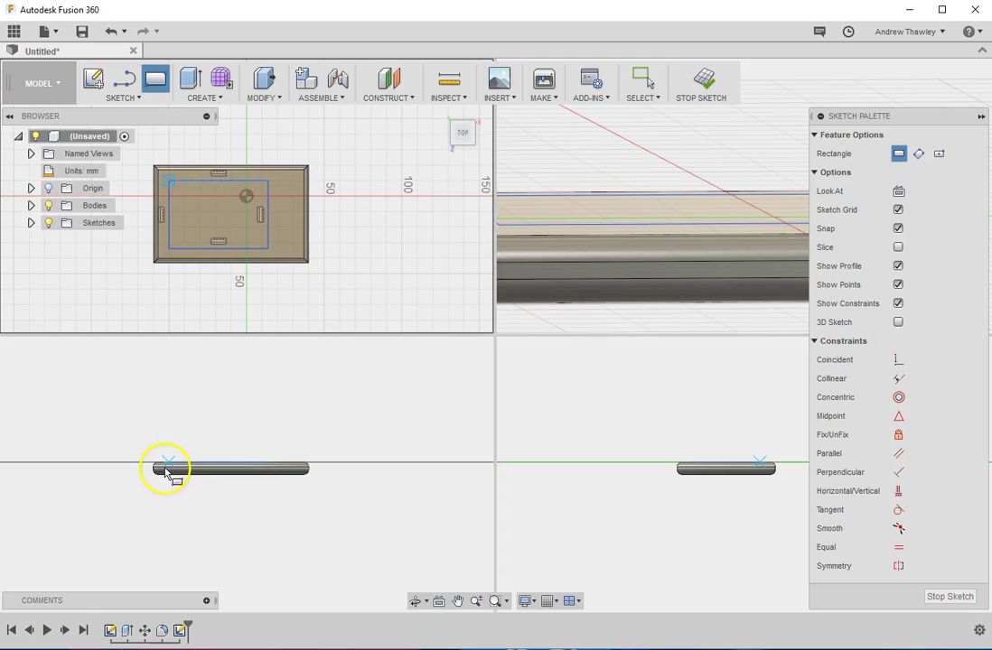
pyautogui.click(269, 460)
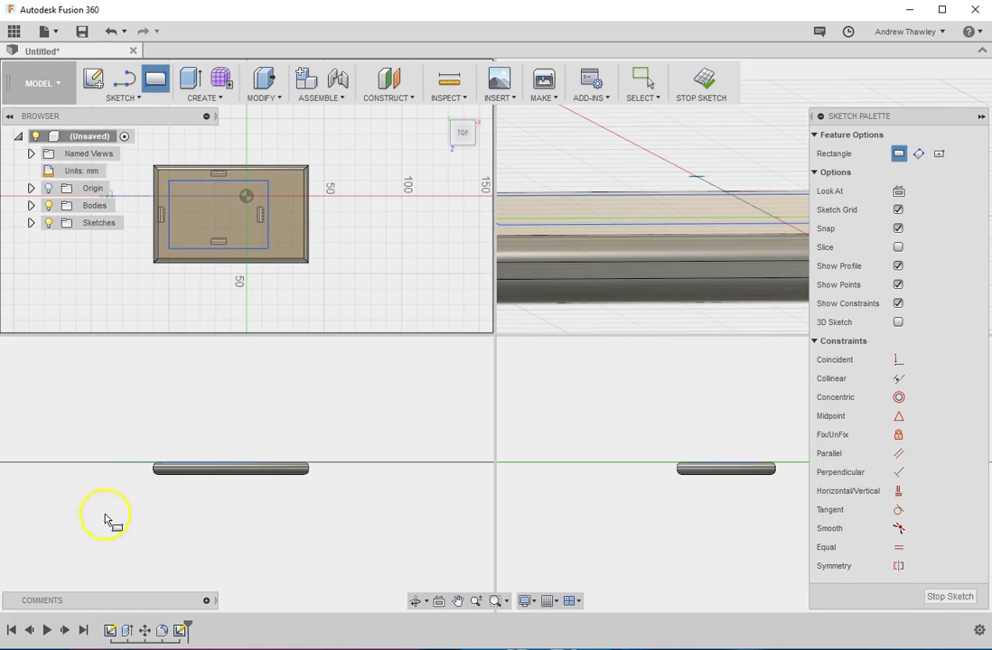
# Step: Finish the sketch and start Move/Copy on the rectangle profile
pyautogui.click(949, 596)
pyautogui.click(214, 213)
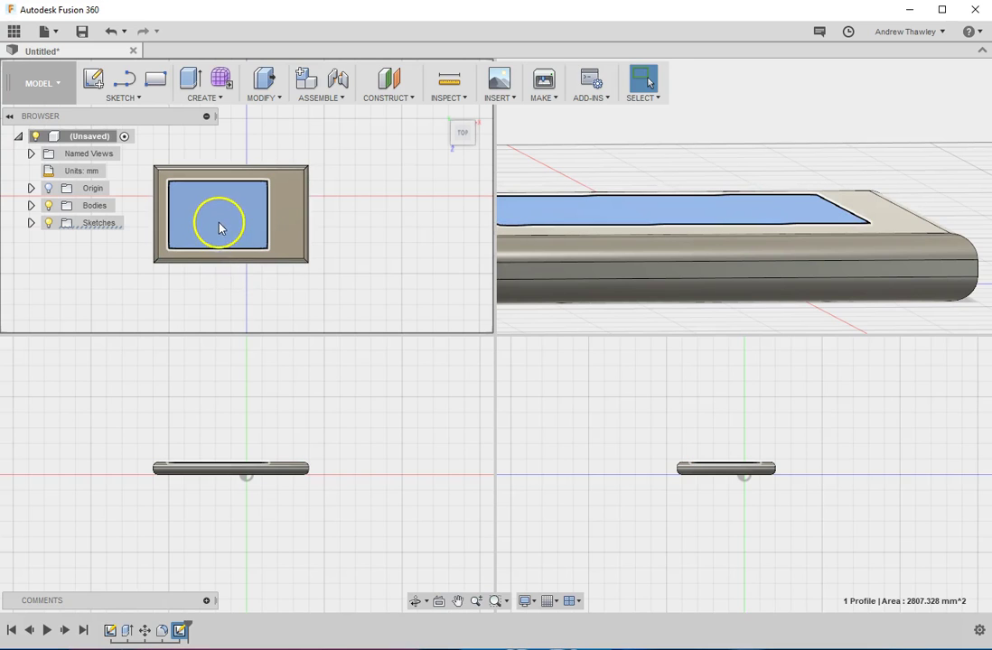
pyautogui.rightClick(217, 225)
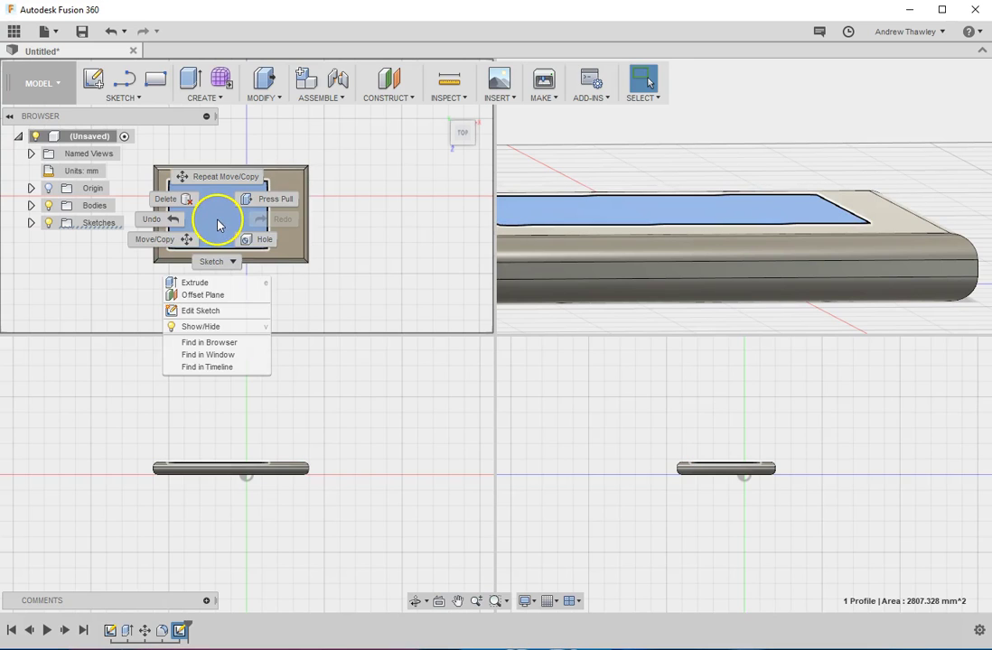
pyautogui.click(175, 247)
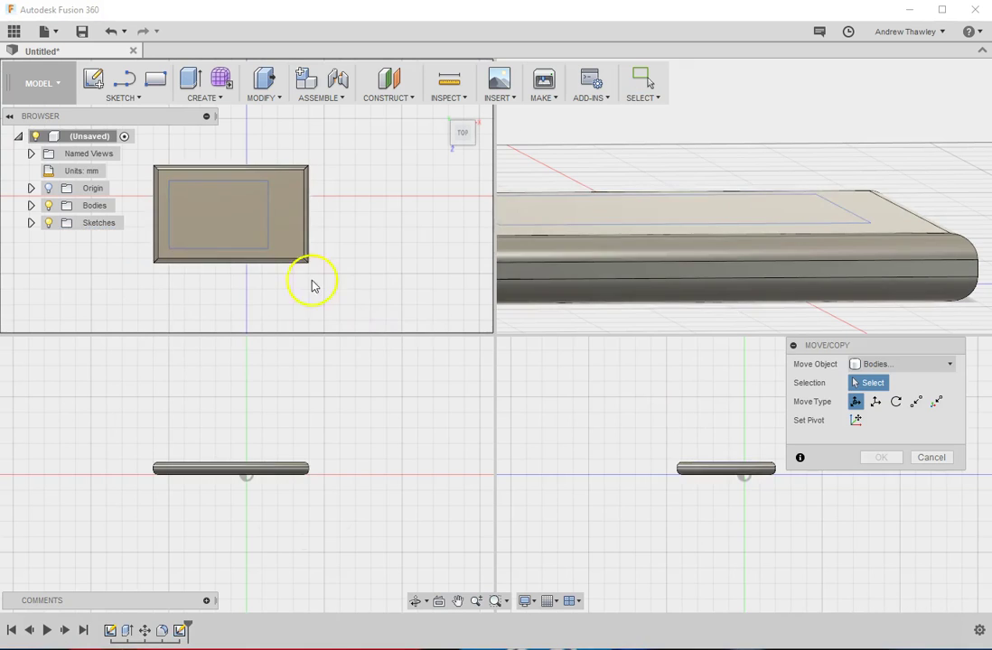
# Step: Set Move/Copy to Sketch Objects, Translate along component axes, and pick the rectangle's bottom line
pyautogui.click(897, 364)
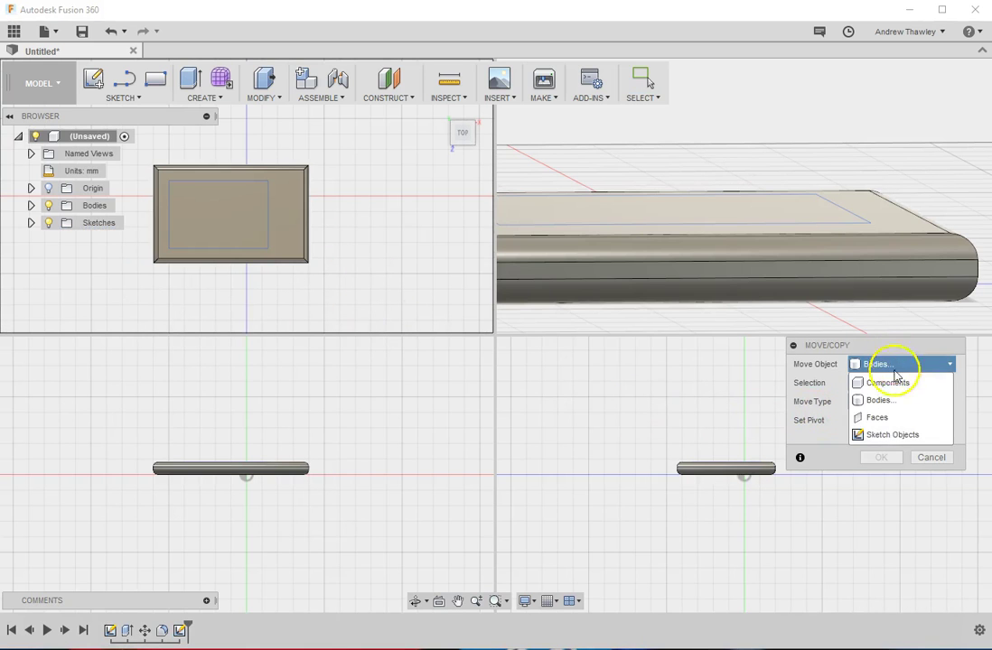
pyautogui.click(878, 441)
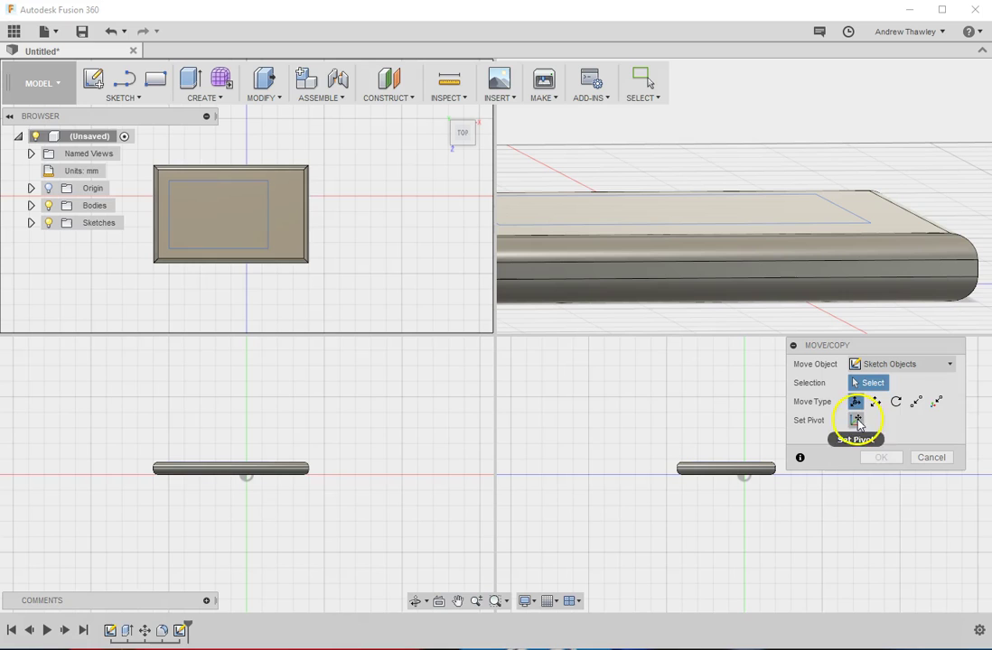
pyautogui.click(877, 403)
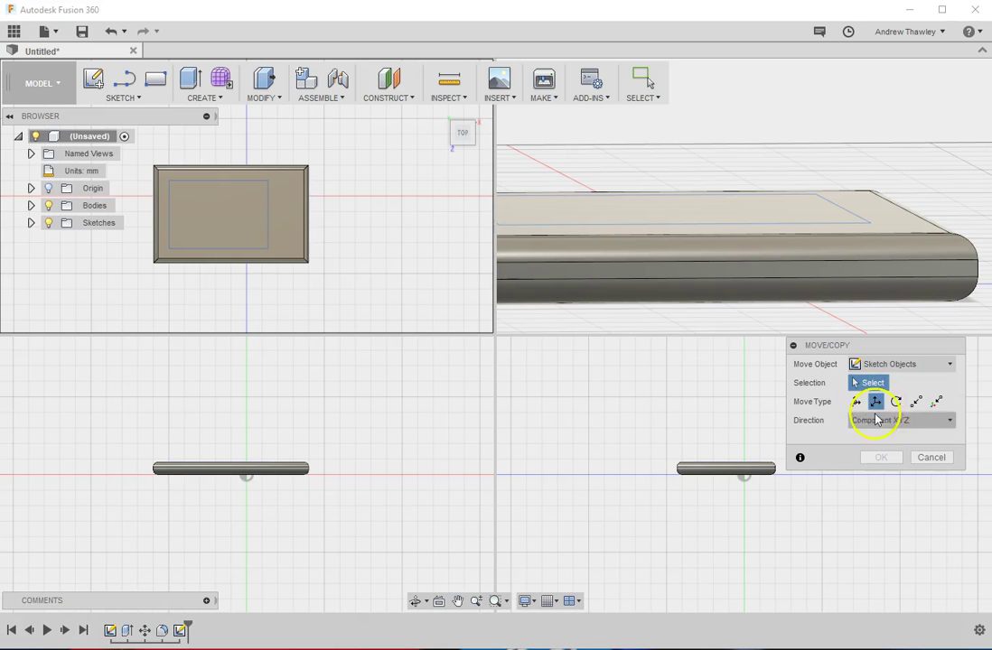
pyautogui.click(934, 423)
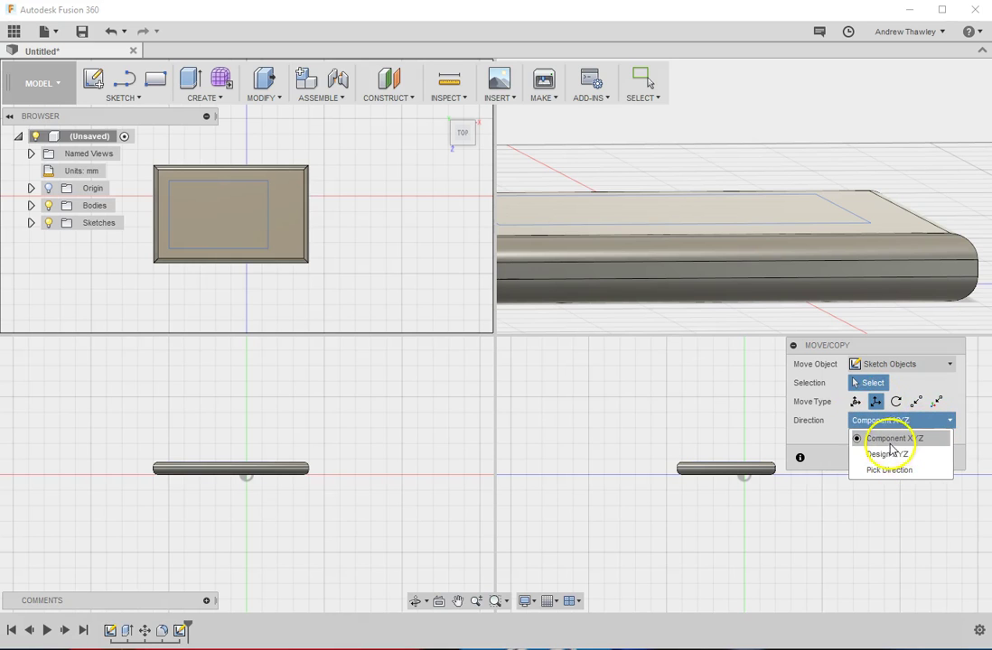
pyautogui.click(890, 441)
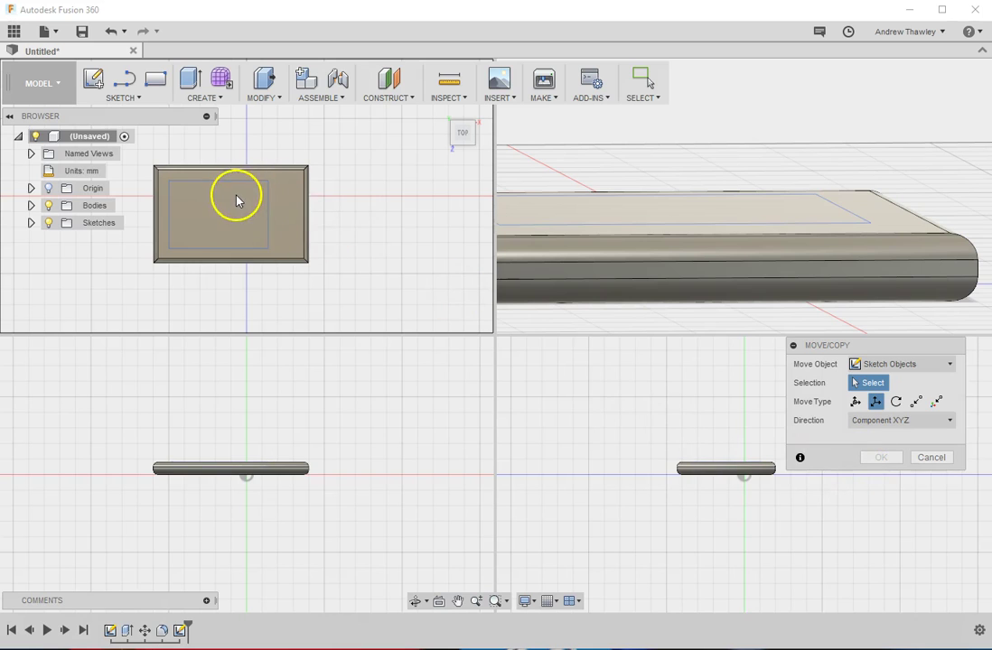
pyautogui.click(244, 248)
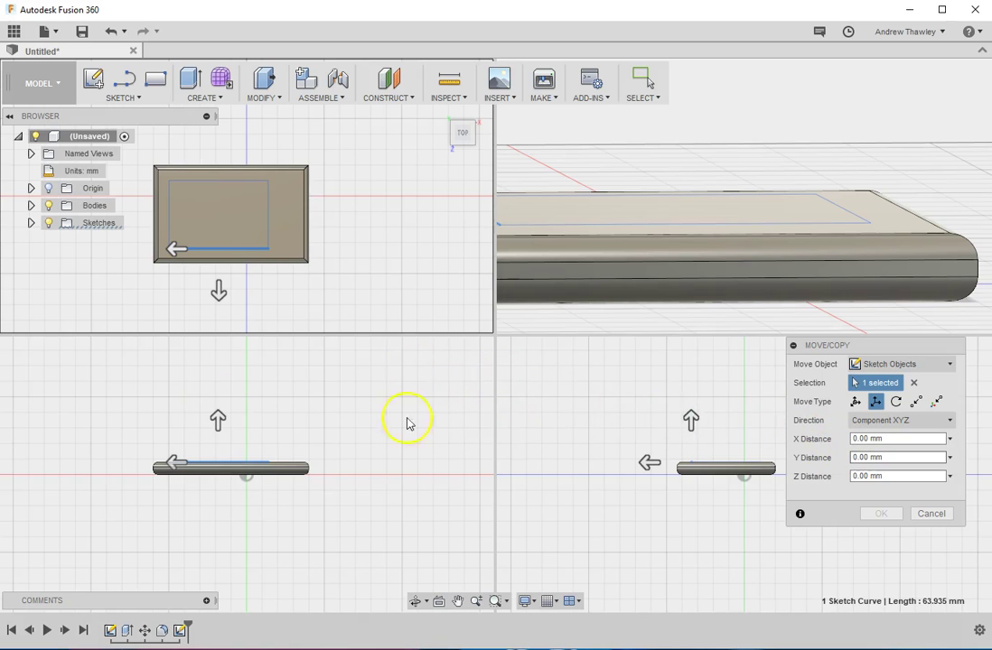
# Step: Cancel the move, then Press Pull the rectangle profile into a 2 mm deep cut
pyautogui.click(944, 517)
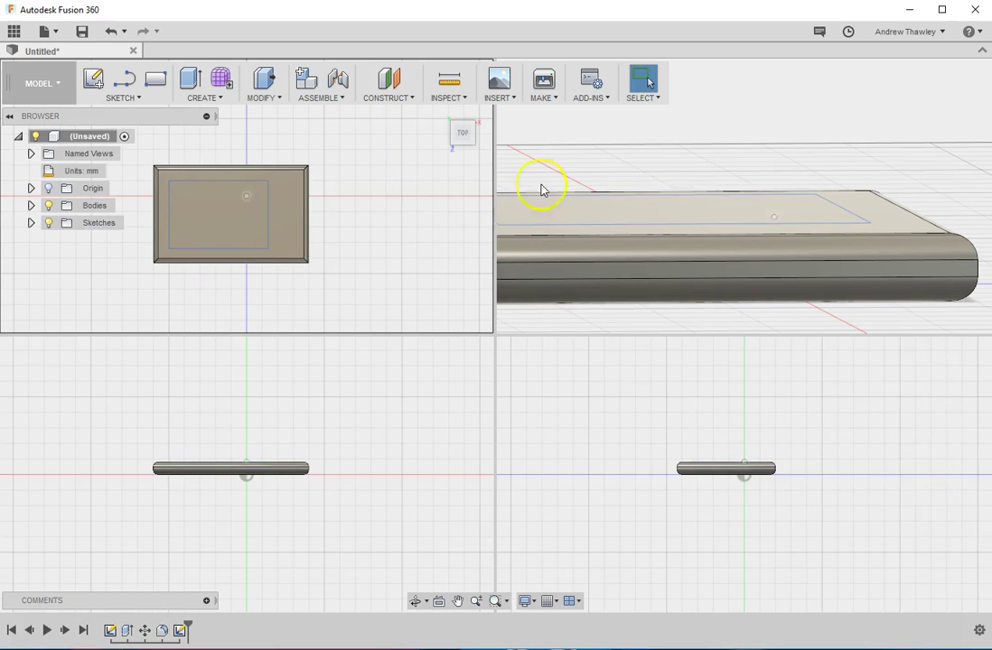
pyautogui.click(211, 204)
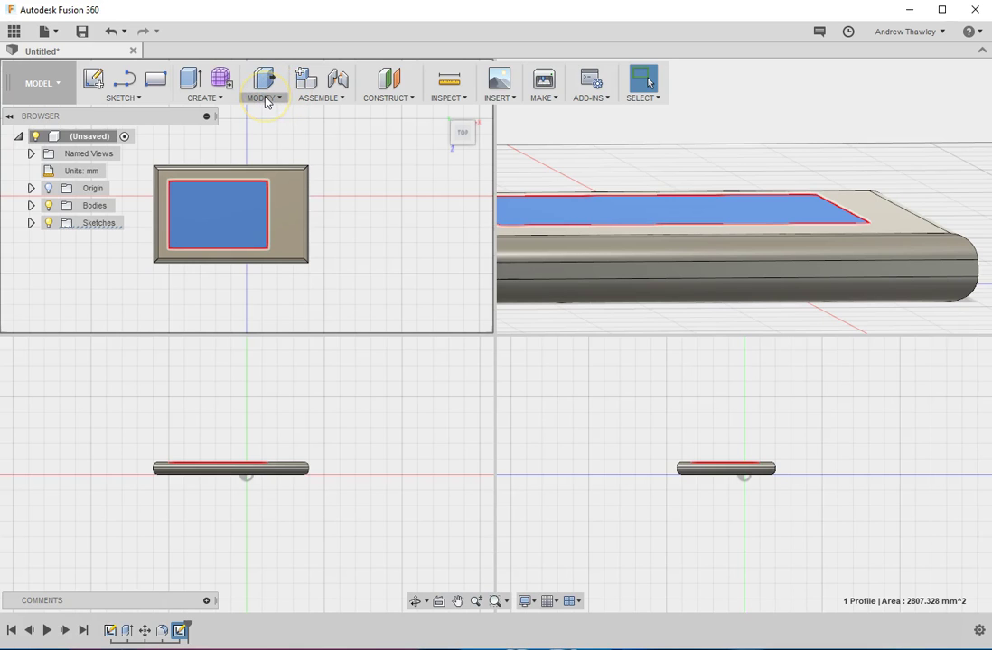
pyautogui.click(264, 98)
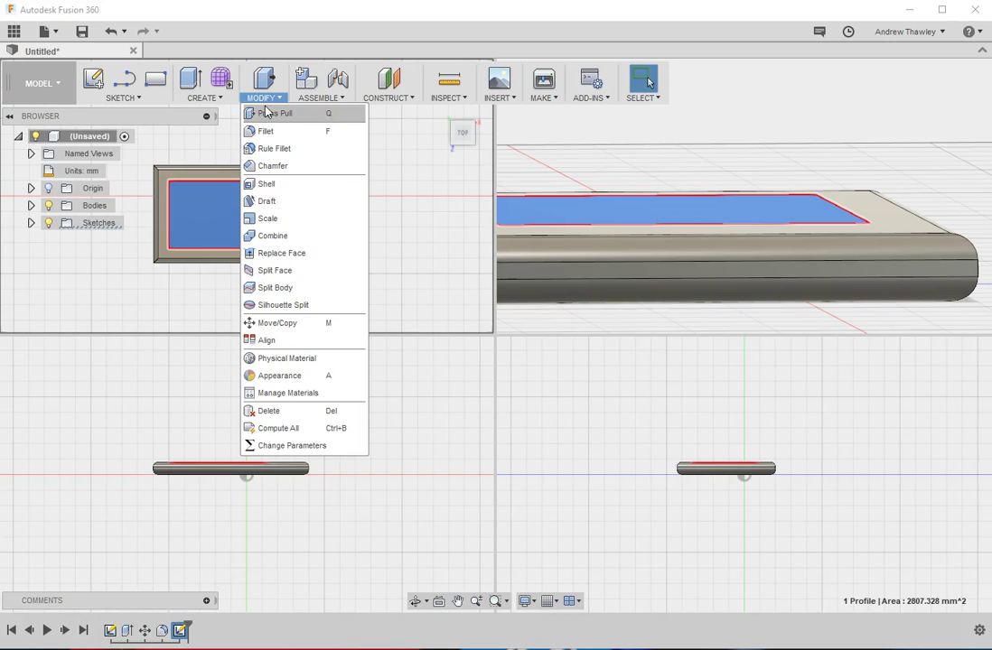
pyautogui.click(265, 114)
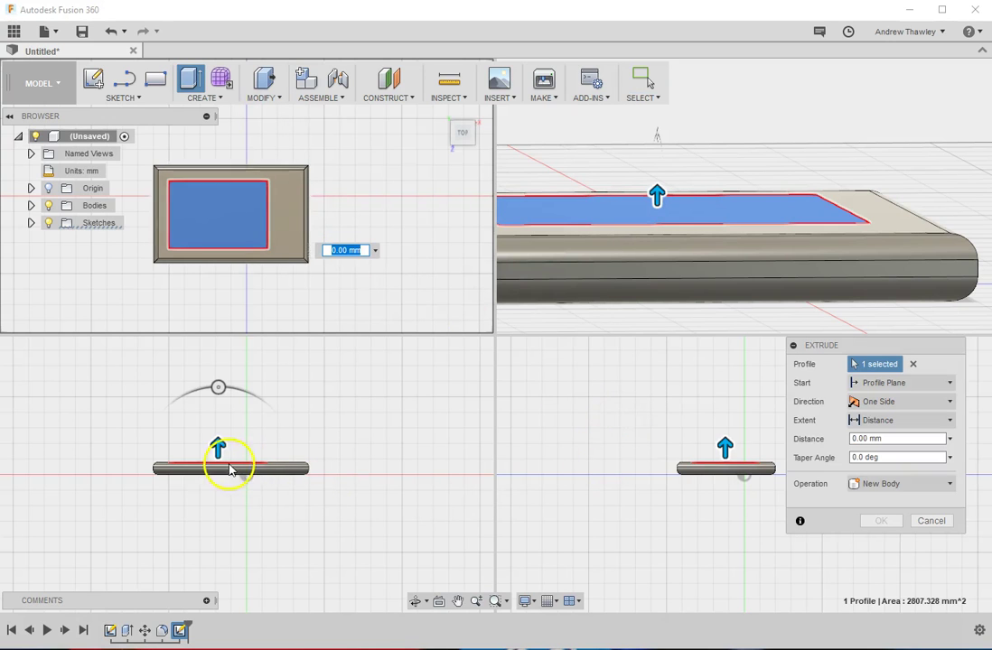
pyautogui.write('-10')
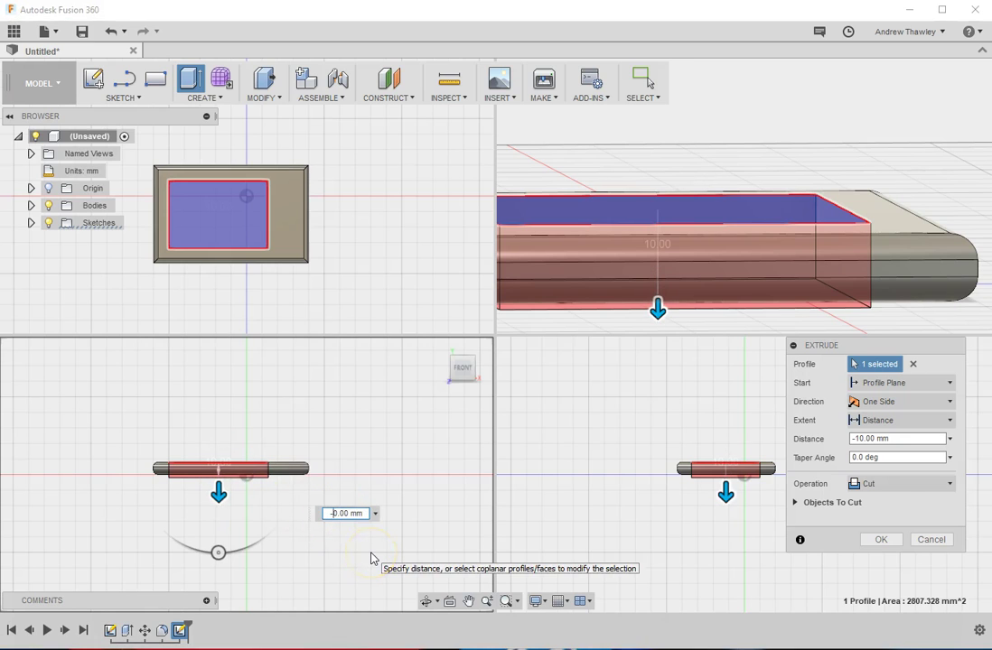
pyautogui.press('Delete')
pyautogui.write('2')
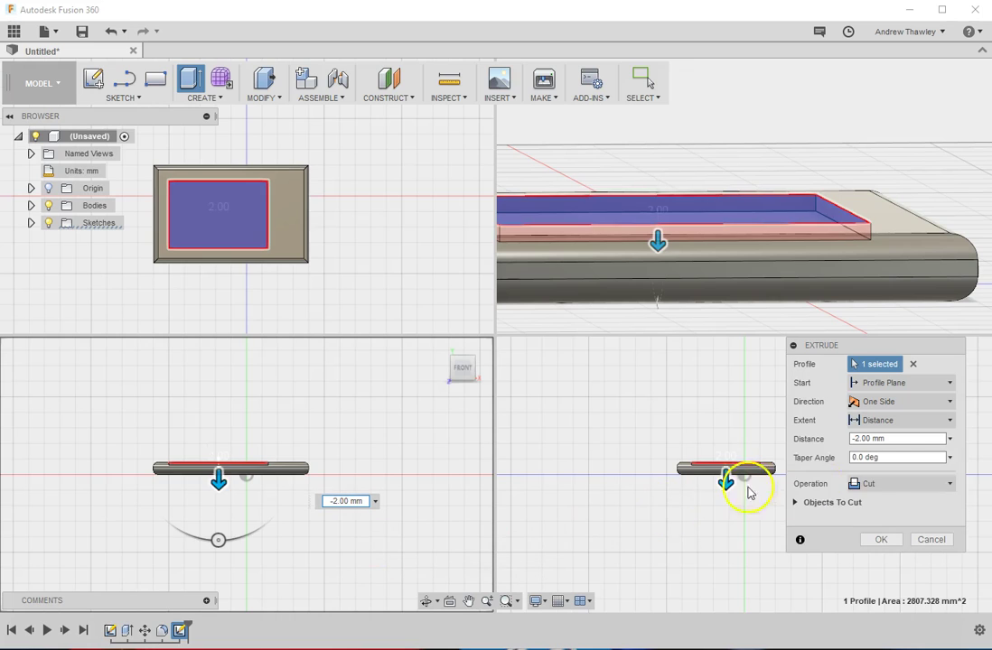
pyautogui.click(854, 440)
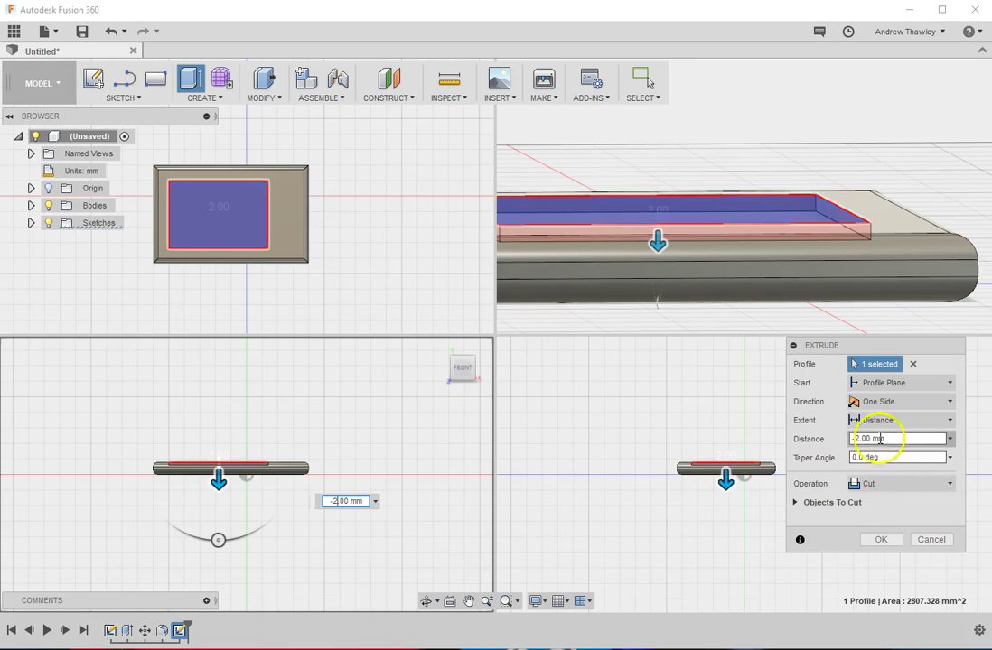
pyautogui.click(880, 540)
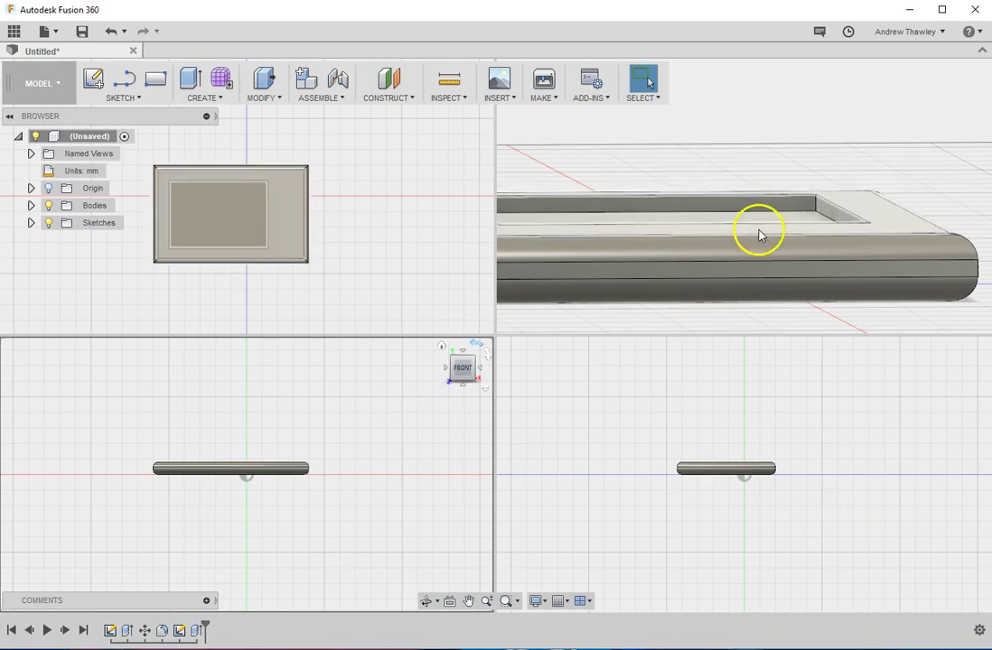
# Step: Orbit the perspective view down into the pocket and select the slab body and pocket floor
pyautogui.click(904, 172)
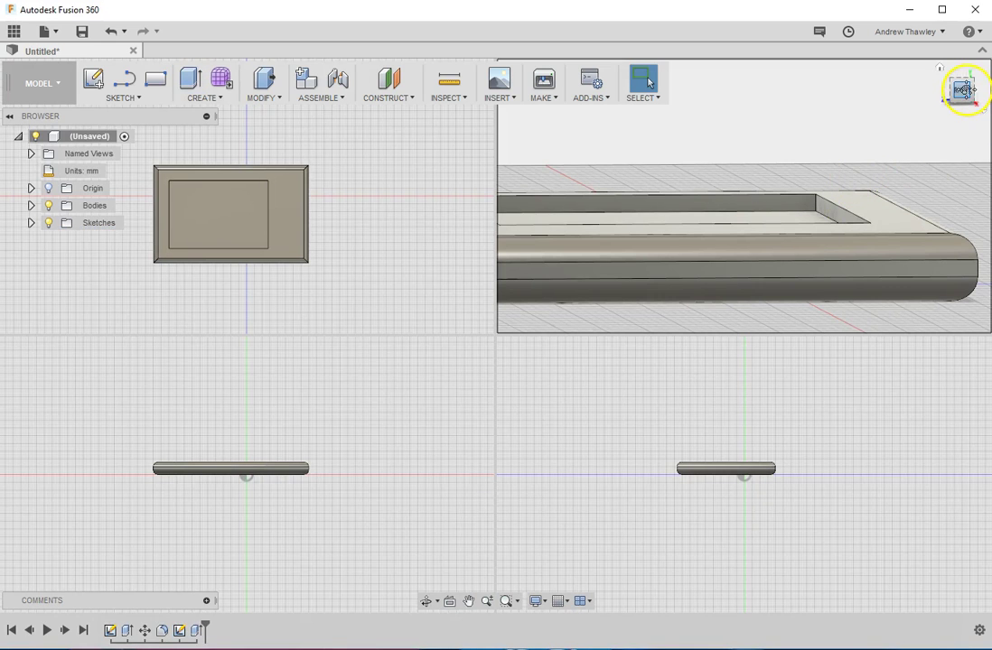
pyautogui.moveTo(964, 89); pyautogui.dragTo(942, 114)
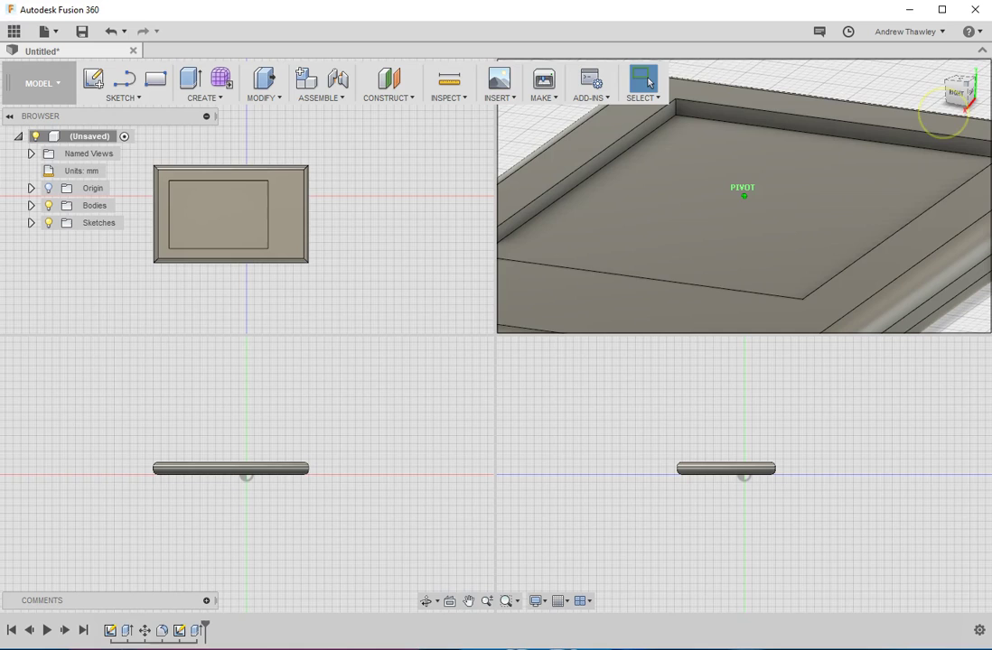
pyautogui.click(824, 129)
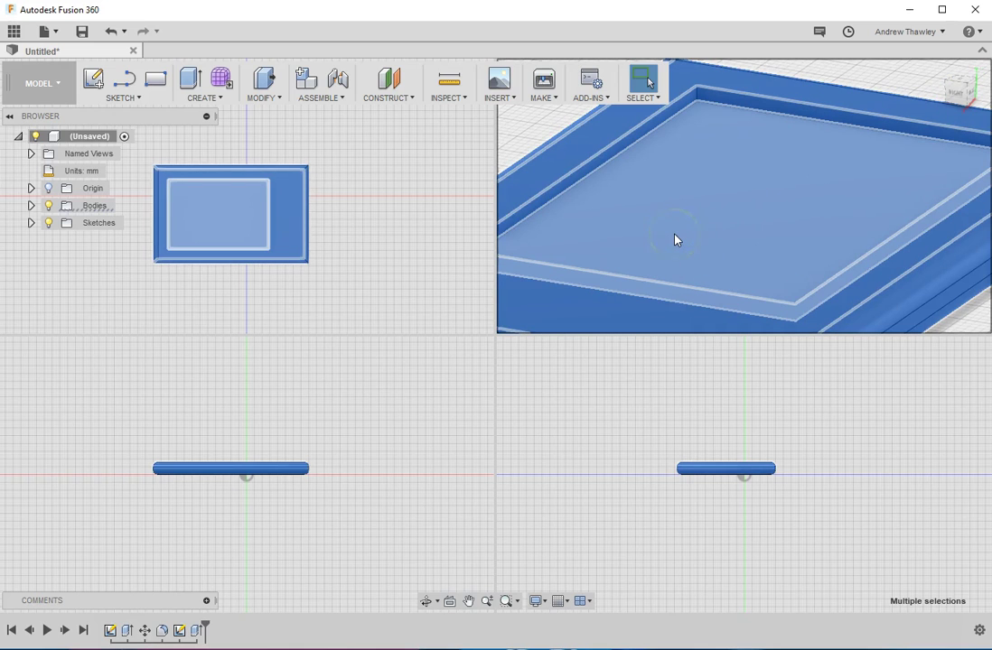
pyautogui.click(618, 239)
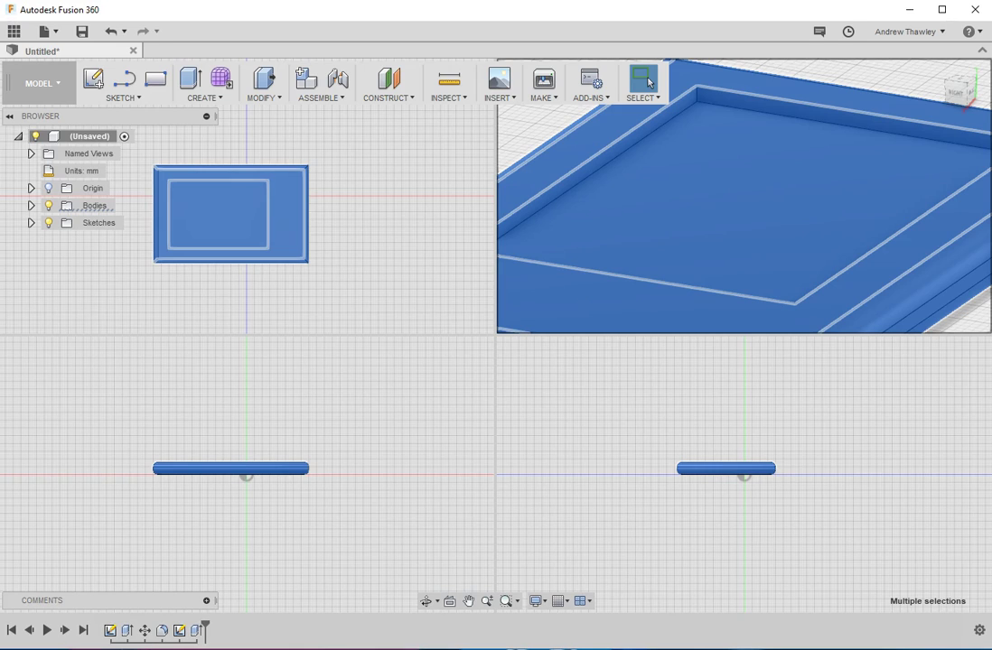